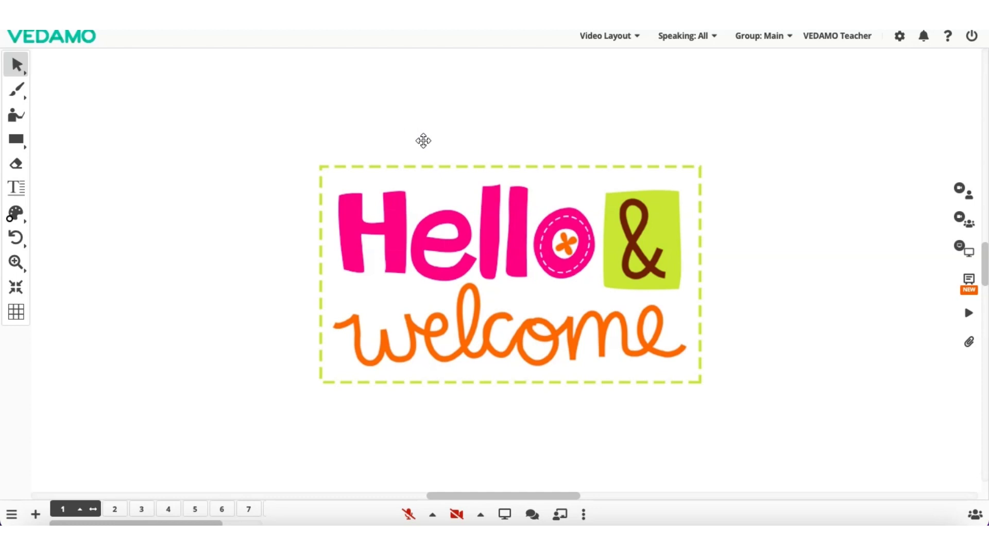
- Go to the fill-in-the-blanks page 2 and add two new blank pages, 10 and 11
left_click(115, 509)
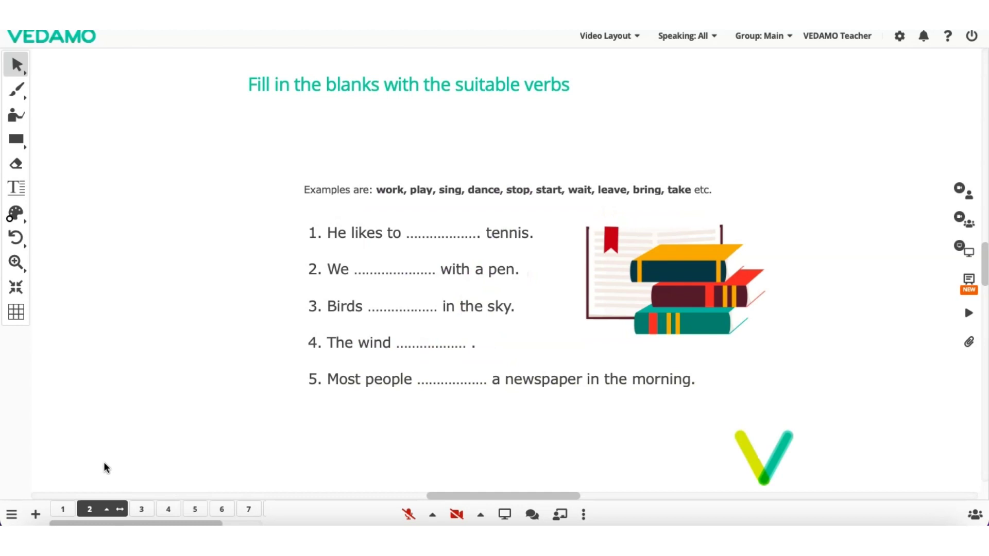
left_click(36, 514)
left_click(35, 514)
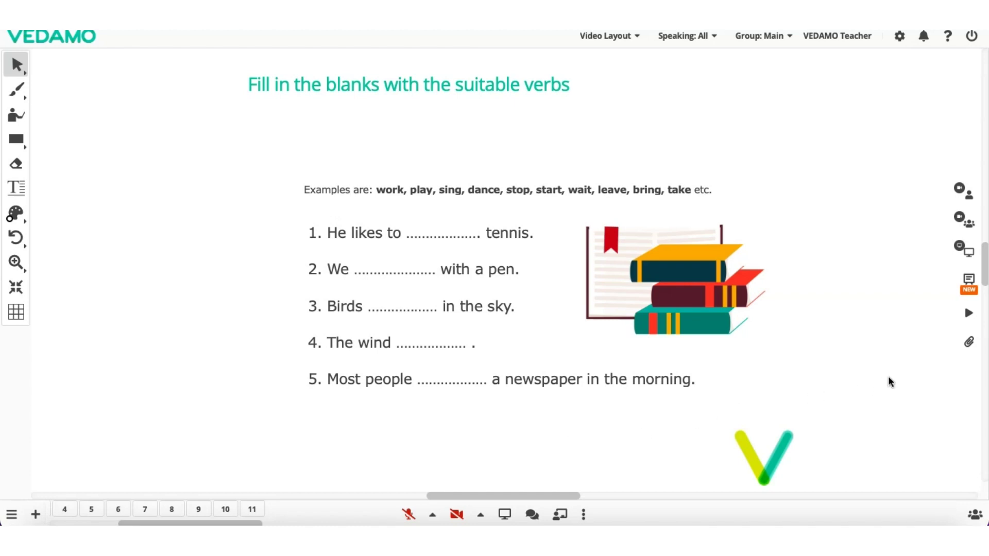
- Import Words.png from the file library as new page 12 and display its whale word-search
left_click(963, 350)
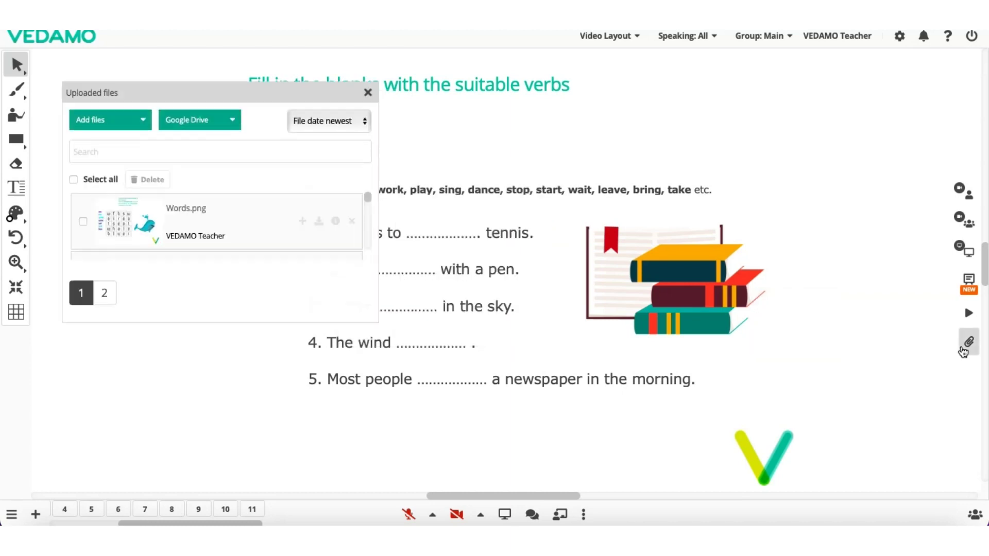
left_click(302, 222)
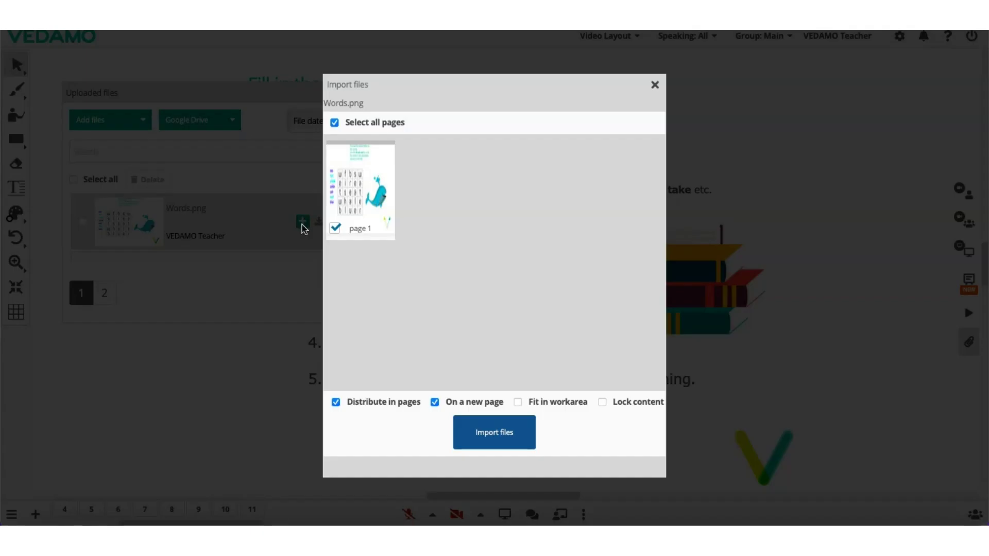
left_click(495, 433)
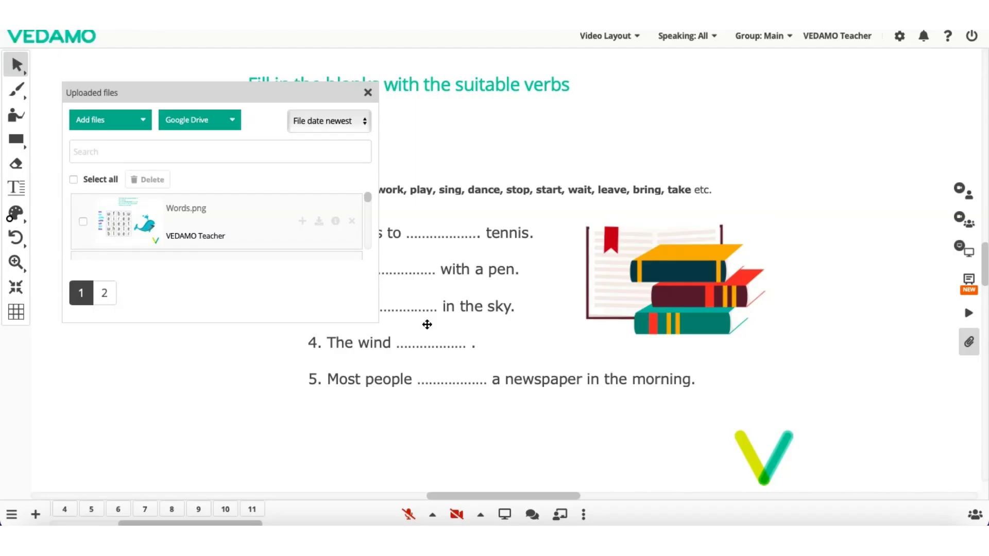
left_click(366, 94)
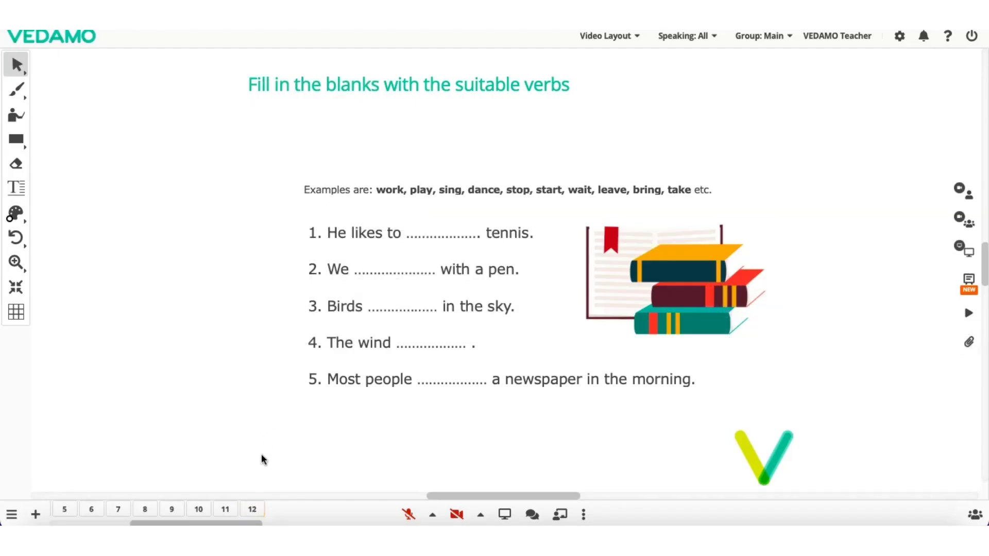
left_click(251, 510)
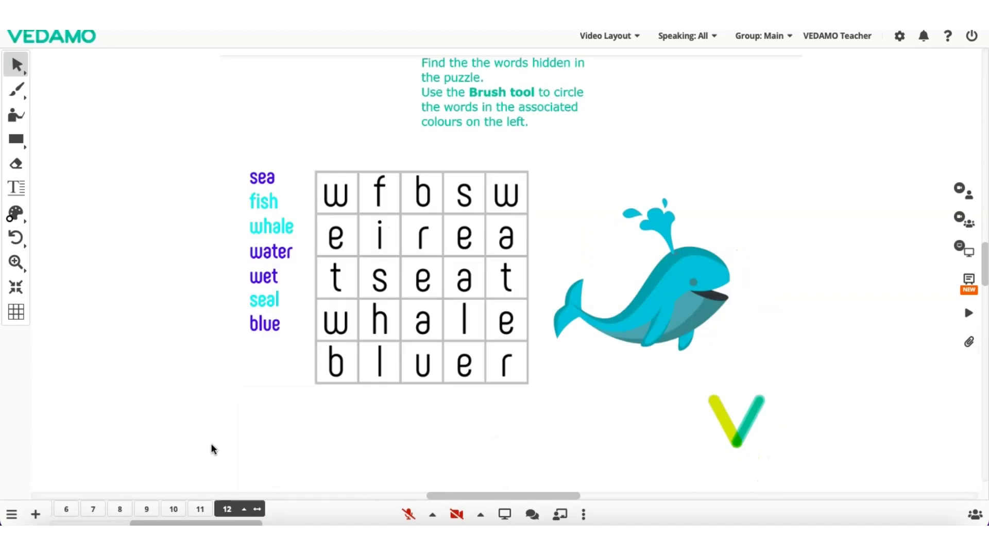
- Circle the word 'fish' in yellow with the laser highlighter, then show page 8's Memory Game
left_click(583, 515)
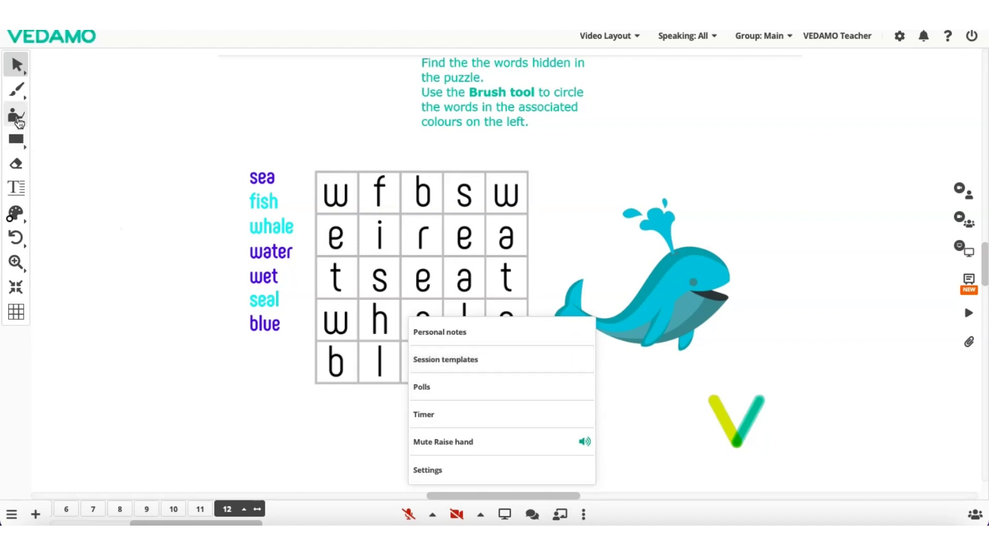
left_click(19, 122)
mouse_move(363, 172)
left_mouse_down()
mouse_move(361, 311)
mouse_move(402, 303)
mouse_move(386, 178)
mouse_move(363, 174)
left_mouse_up()
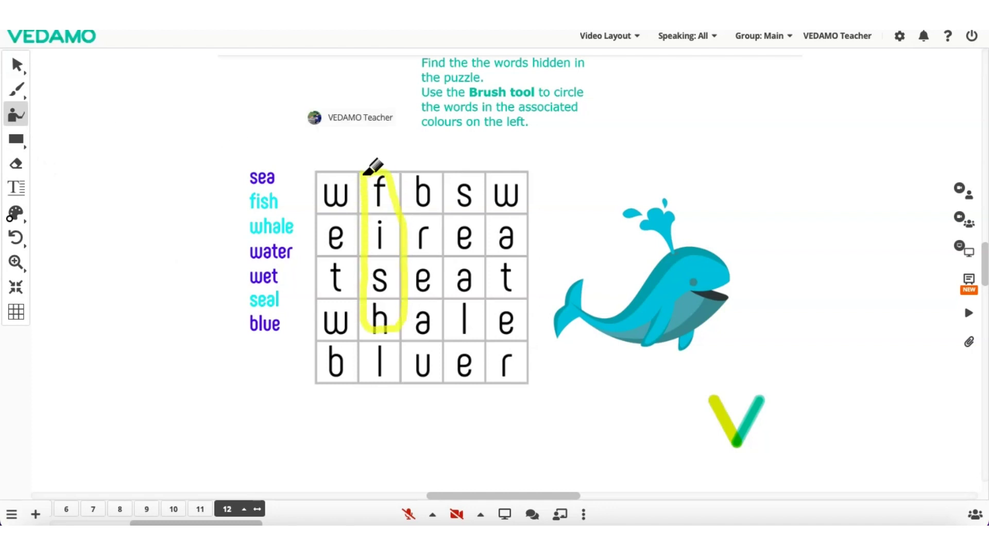
left_click(120, 510)
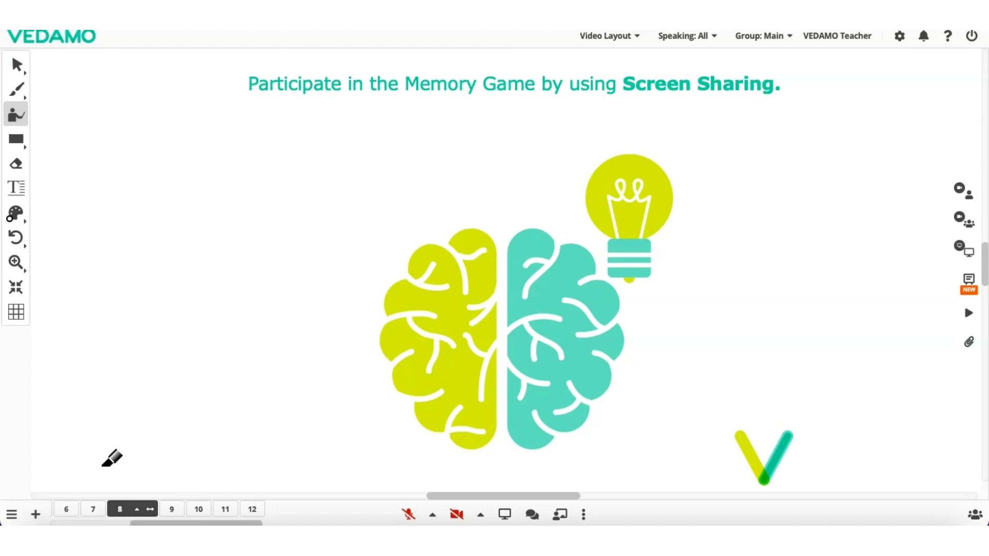
- Duplicate the Memory Game page 8 as new page 13 and display it
mouse_move(93, 509)
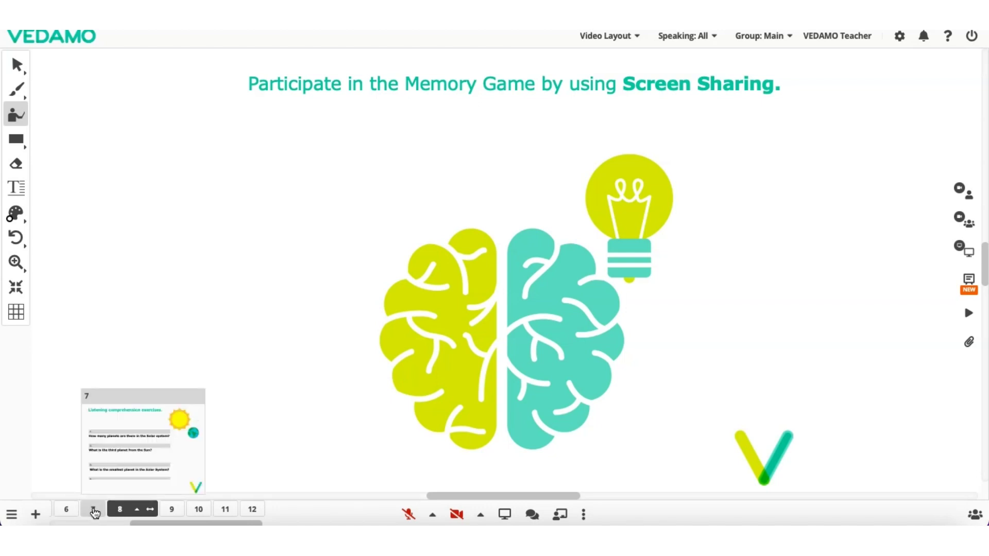
left_click(137, 511)
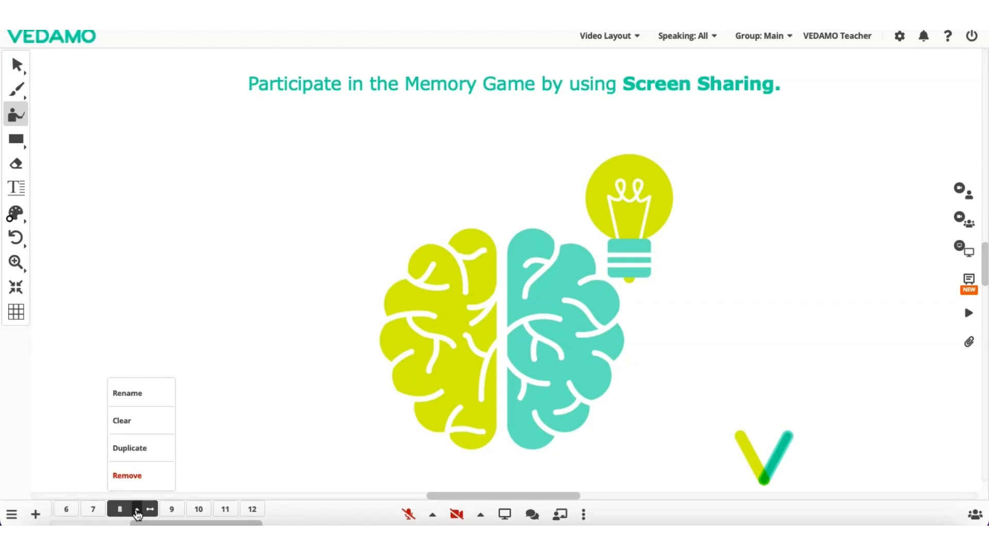
left_click(147, 455)
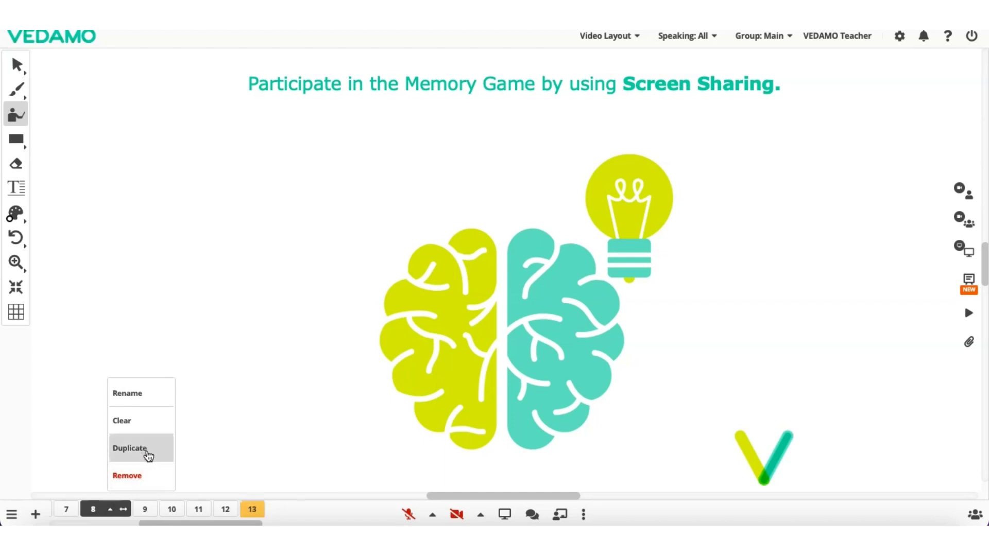
left_click(254, 509)
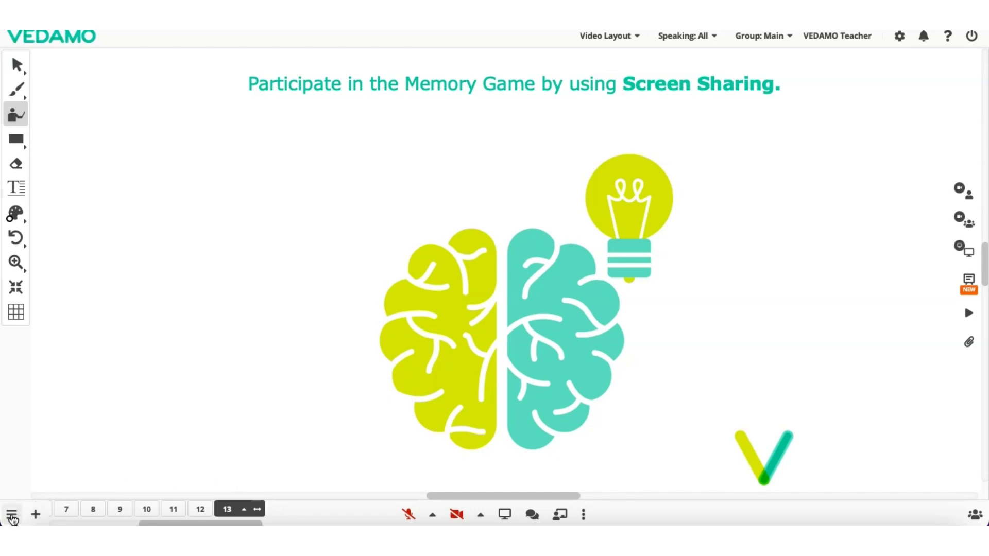
- Turn on 'Allow participants to browse the whiteboard pages' in the whiteboard menu
left_click(12, 515)
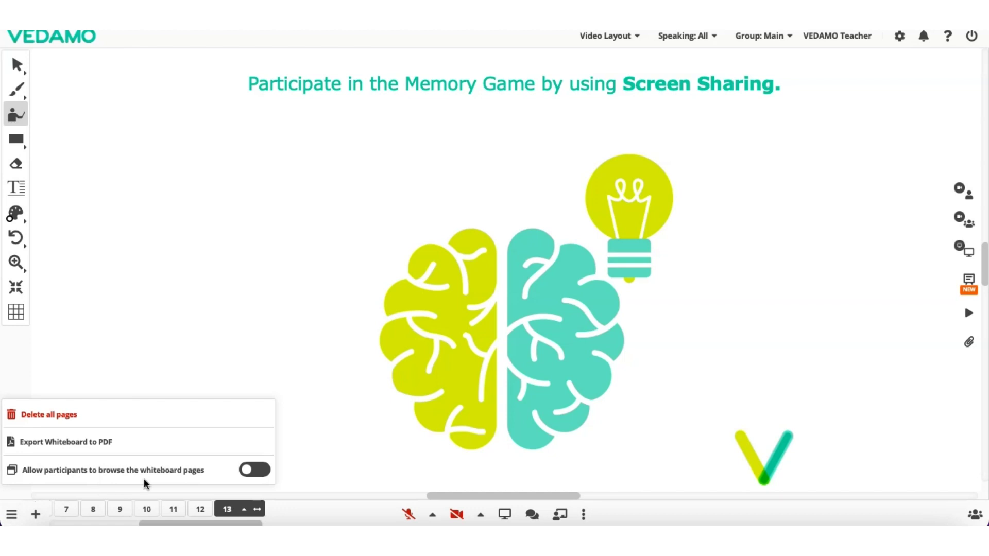
left_click(259, 475)
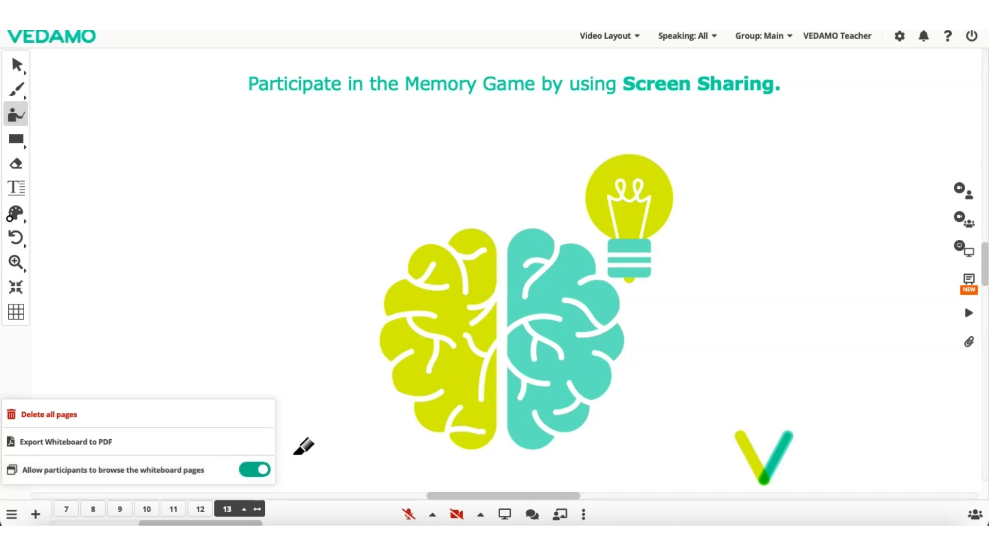
- Rename page 13 from its number to a student's first name
left_click(244, 509)
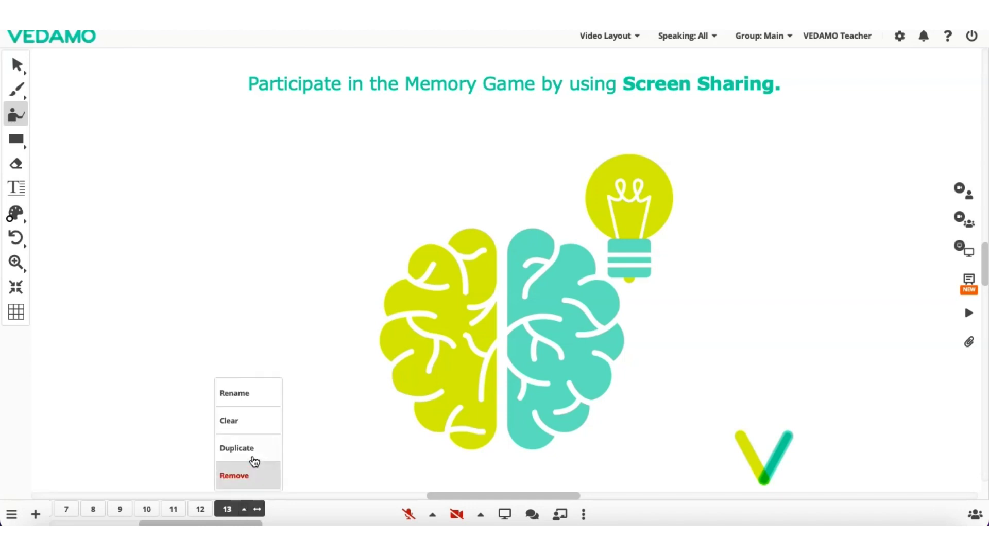
left_click(250, 402)
key("BackSpace")
key("BackSpace")
type("Josh")
key("Return")
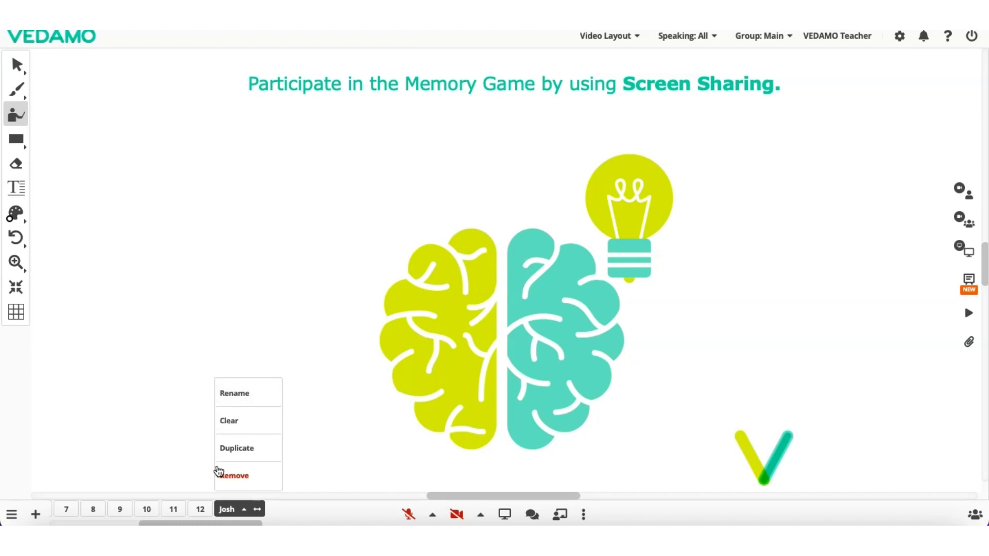
left_click(243, 510)
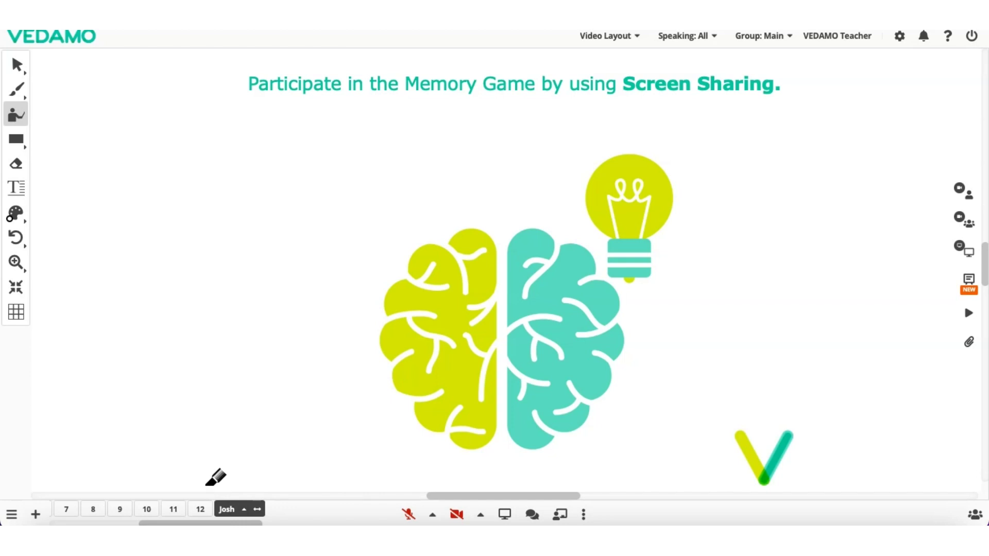
left_click(244, 509)
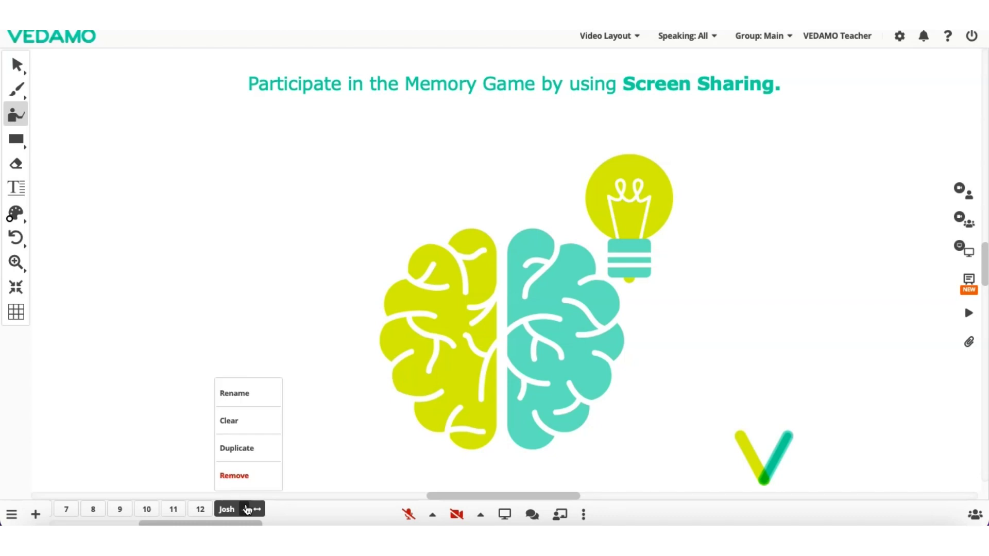
- Clear the renamed page's contents, then remove the page entirely
left_click(249, 431)
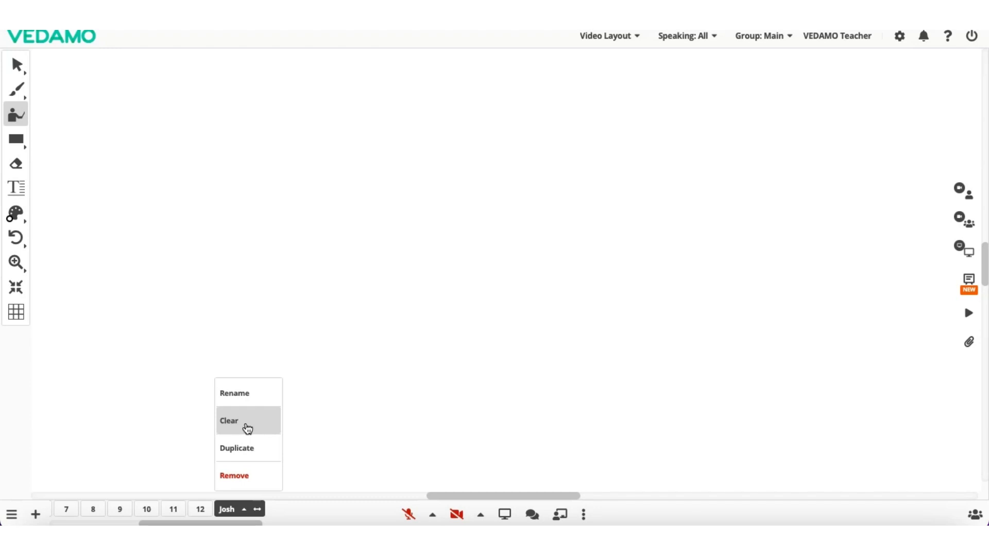
left_click(256, 481)
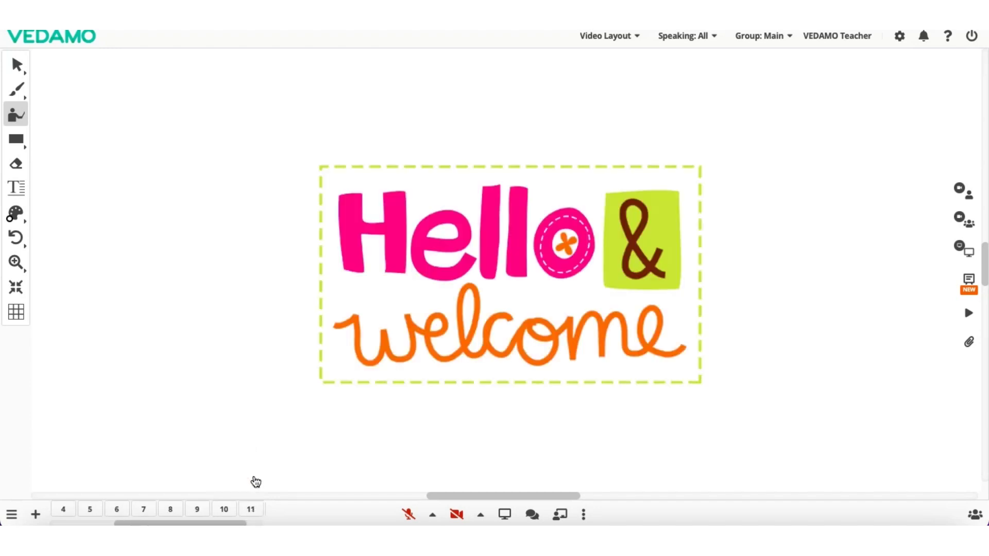
- Delete all whiteboard pages from the whiteboard menu, confirming with Yes
left_click(11, 514)
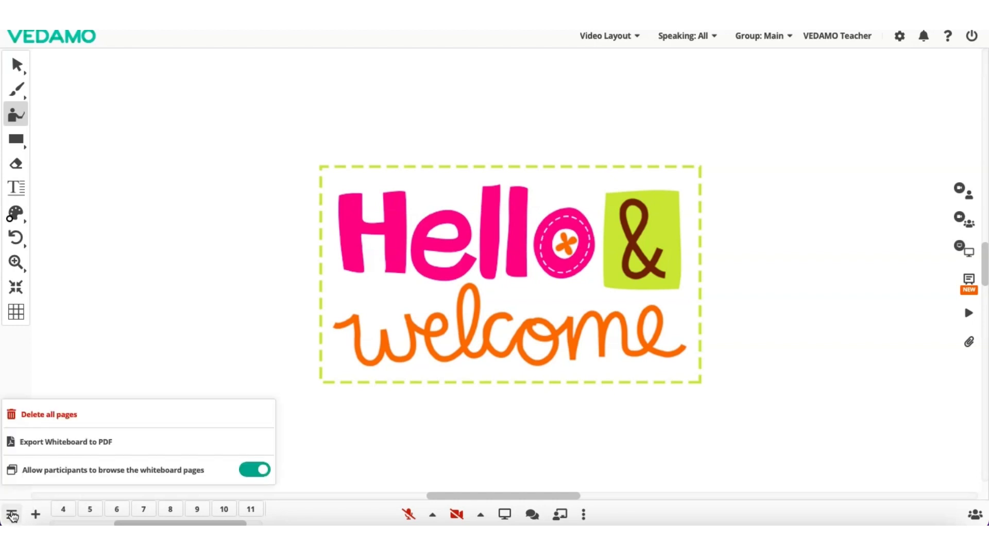
left_click(102, 426)
left_click(399, 187)
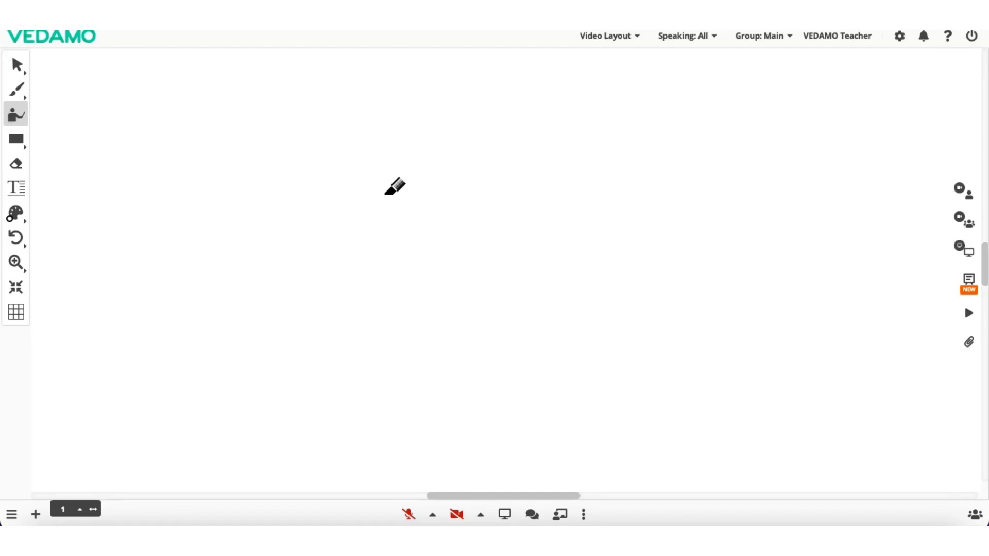